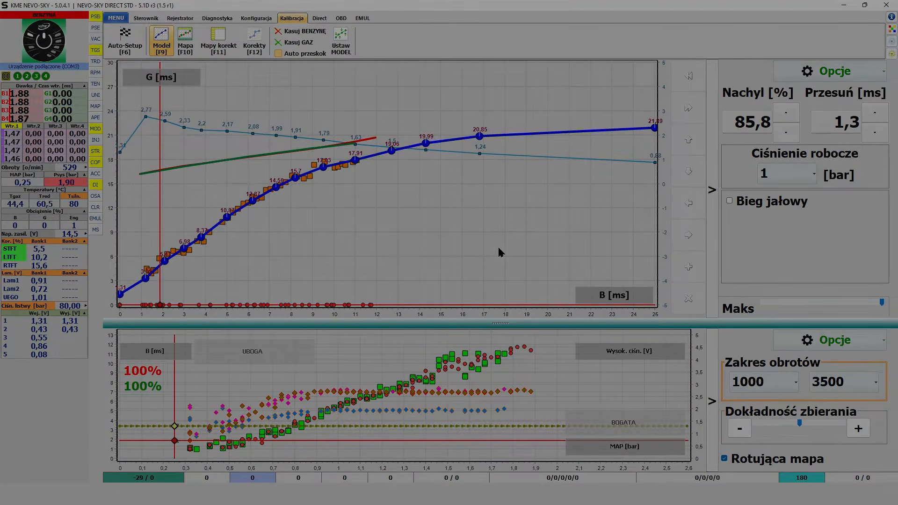
Open manual calibration from the controller's status page and turn off the Mnożnik display on the model chart.
{"action": "key", "text": "F1"}
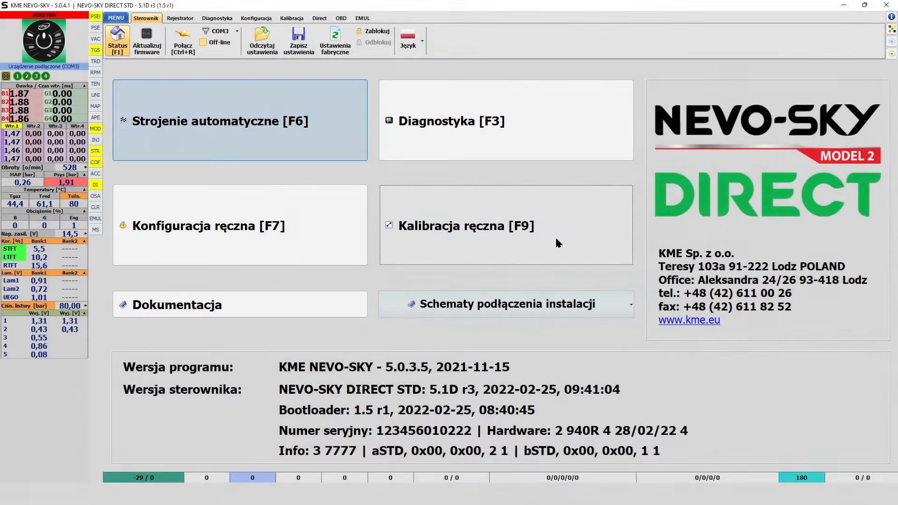
{"action": "left_click", "coordinate": [555, 236]}
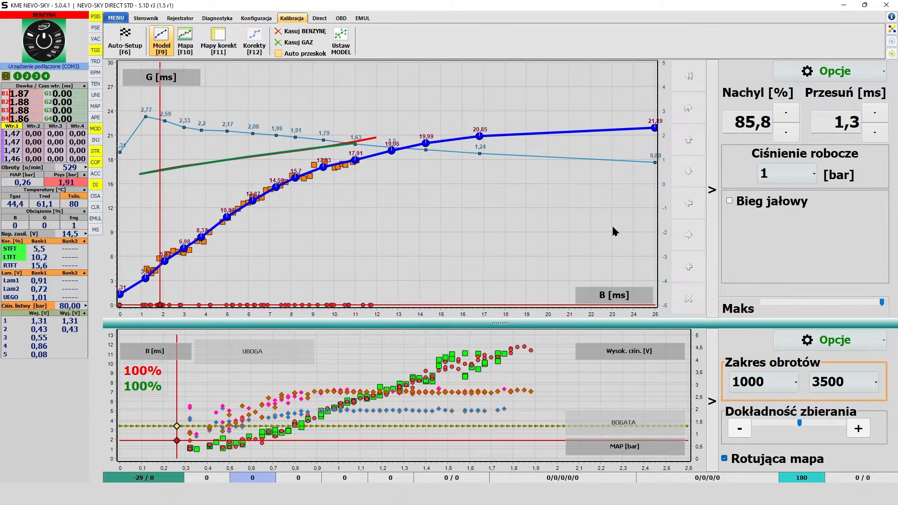
{"action": "left_click", "coordinate": [839, 71]}
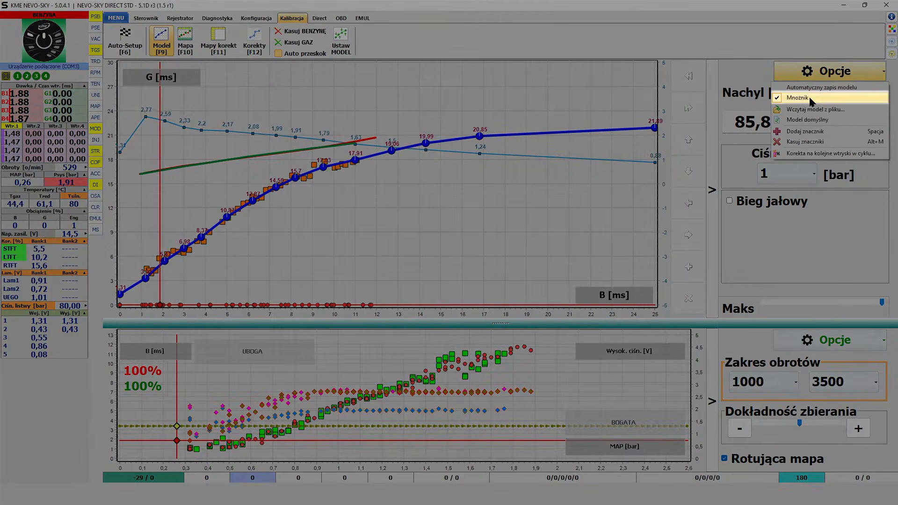
{"action": "left_click", "coordinate": [800, 98]}
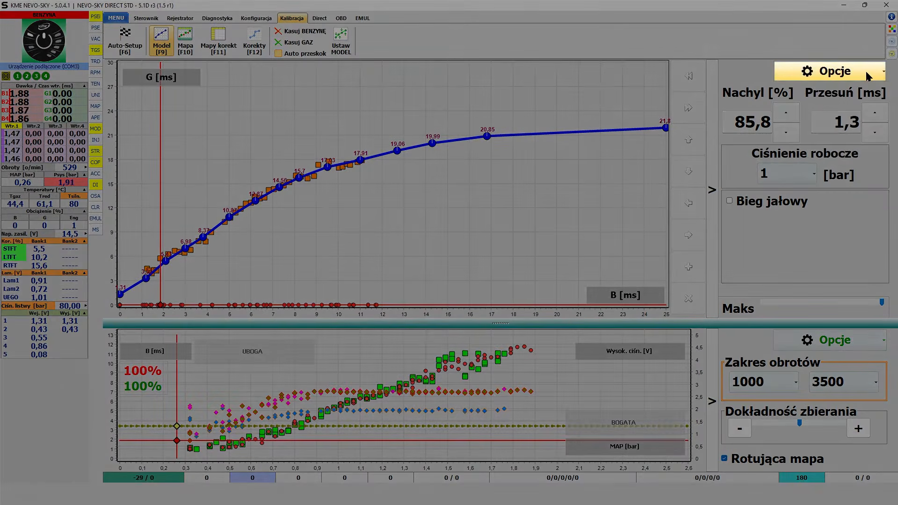
Locate the Automatyczny zapis modelu setting in both the model options and the program's general options.
{"action": "left_click", "coordinate": [866, 71]}
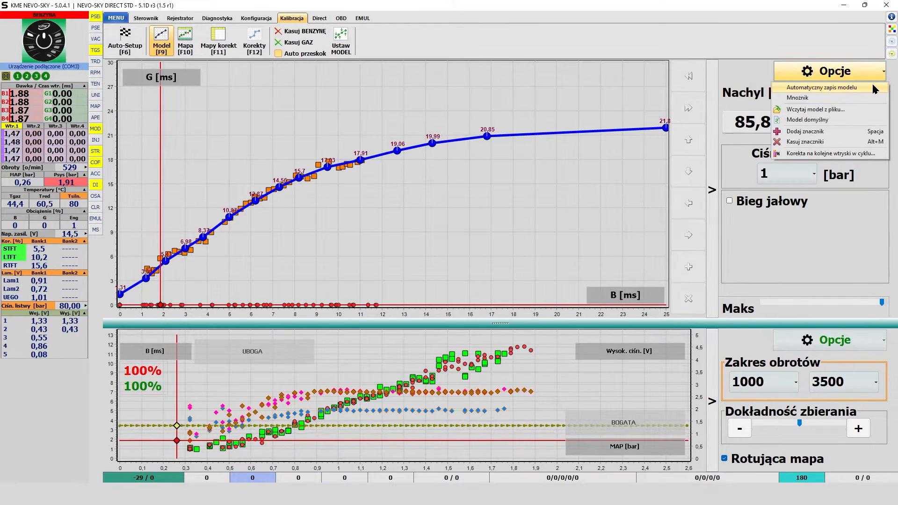
{"action": "left_click", "coordinate": [871, 85]}
{"action": "left_click", "coordinate": [116, 18]}
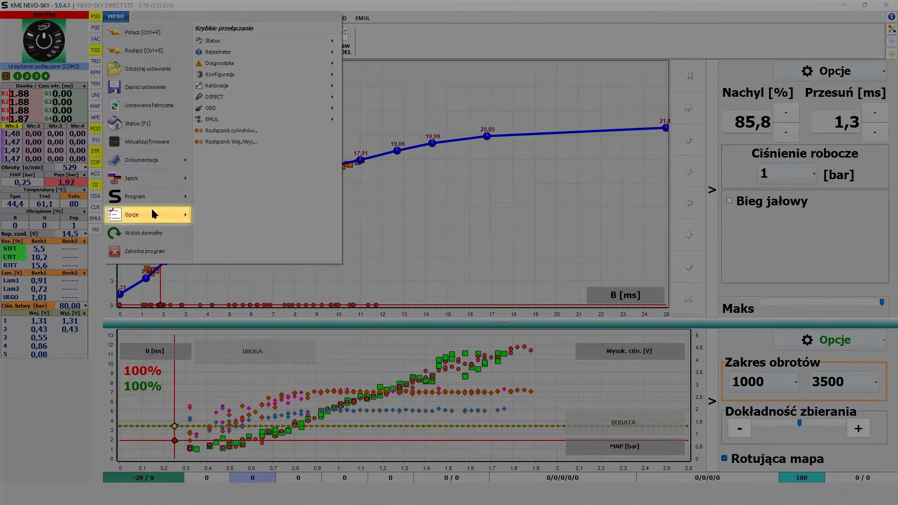
{"action": "mouse_move", "coordinate": [150, 211]}
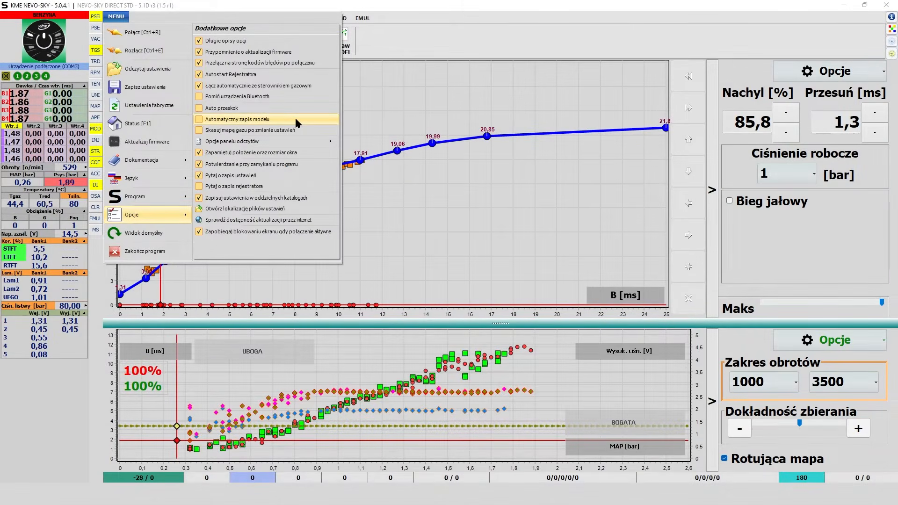
Turn the Mnożnik display back on for the model chart.
{"action": "left_click", "coordinate": [786, 70]}
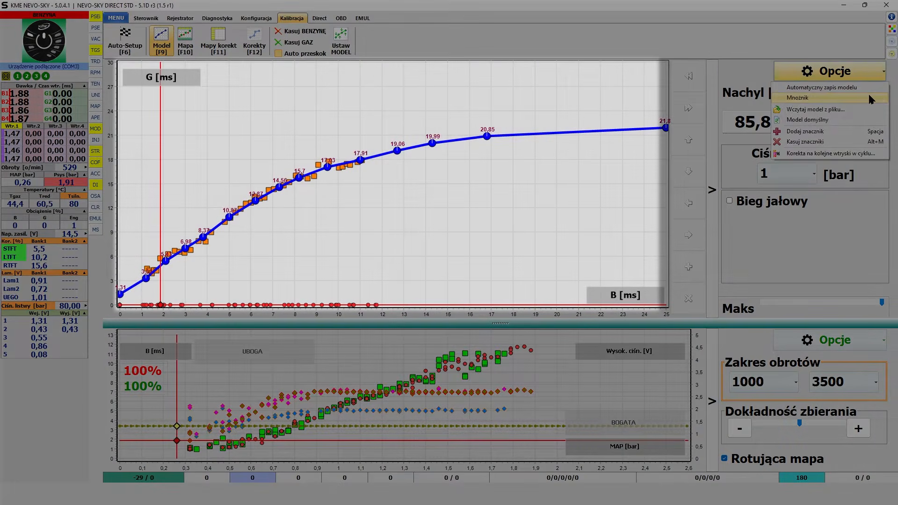
{"action": "left_click", "coordinate": [868, 96]}
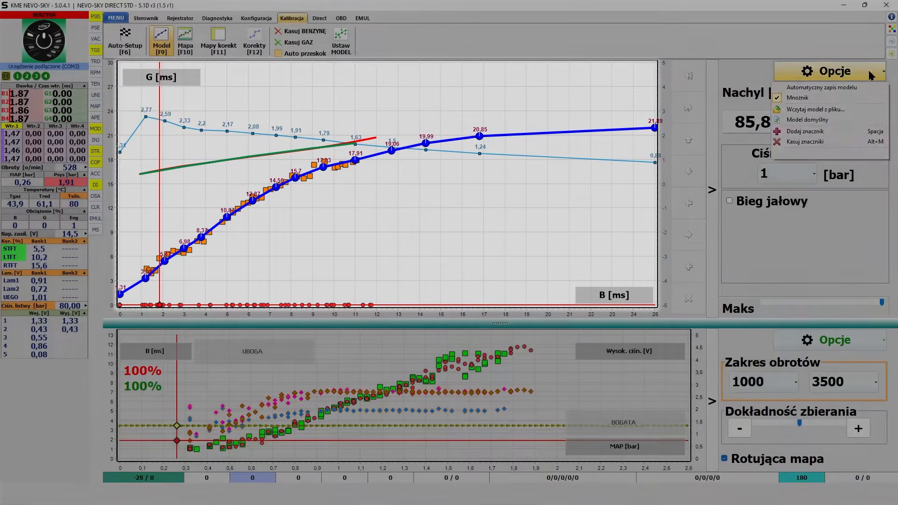
View the .sdc settings files offered for loading a model from file, and leave without loading one.
{"action": "left_click", "coordinate": [869, 73]}
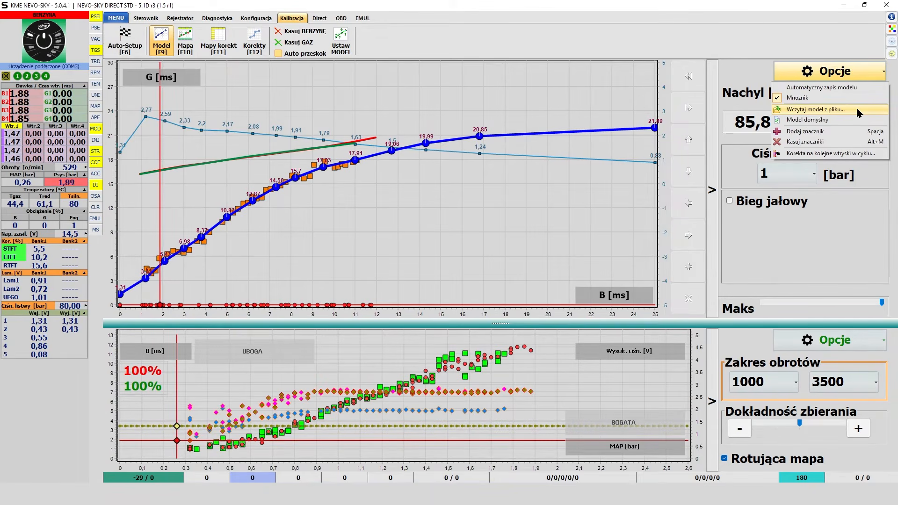
{"action": "left_click", "coordinate": [857, 110]}
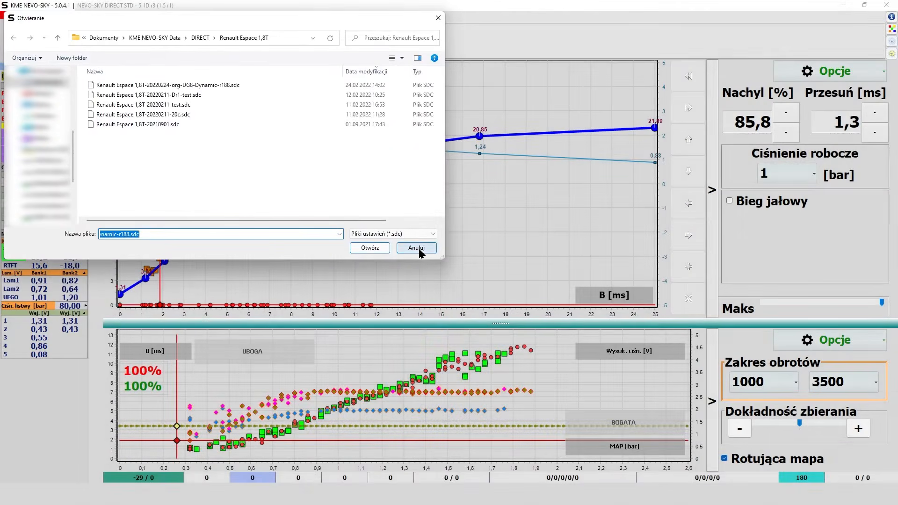
{"action": "left_click", "coordinate": [416, 248]}
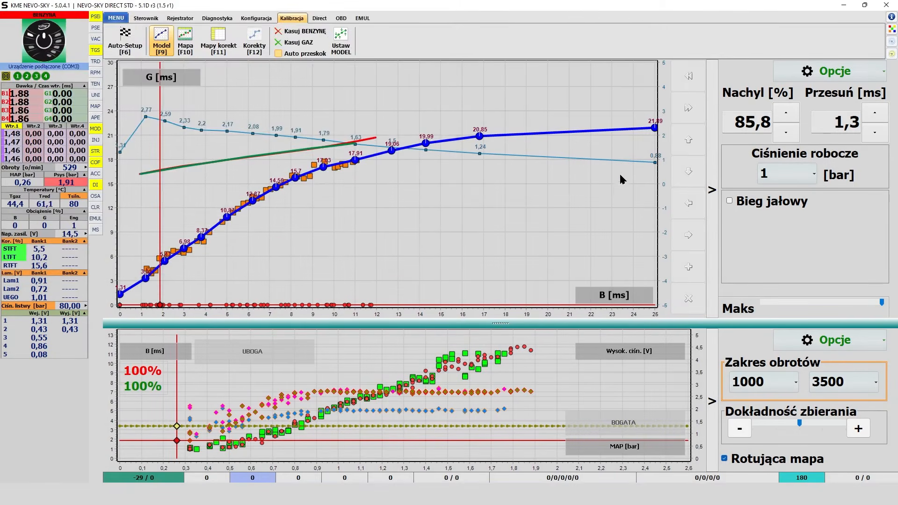
Request the default model (Model domyślny) and decline replacing the current model.
{"action": "left_click", "coordinate": [866, 72]}
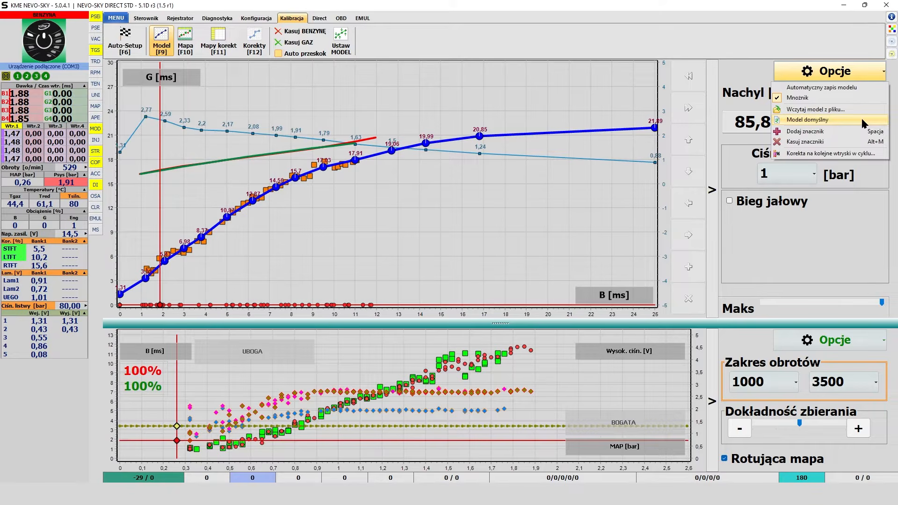
{"action": "left_click", "coordinate": [863, 121]}
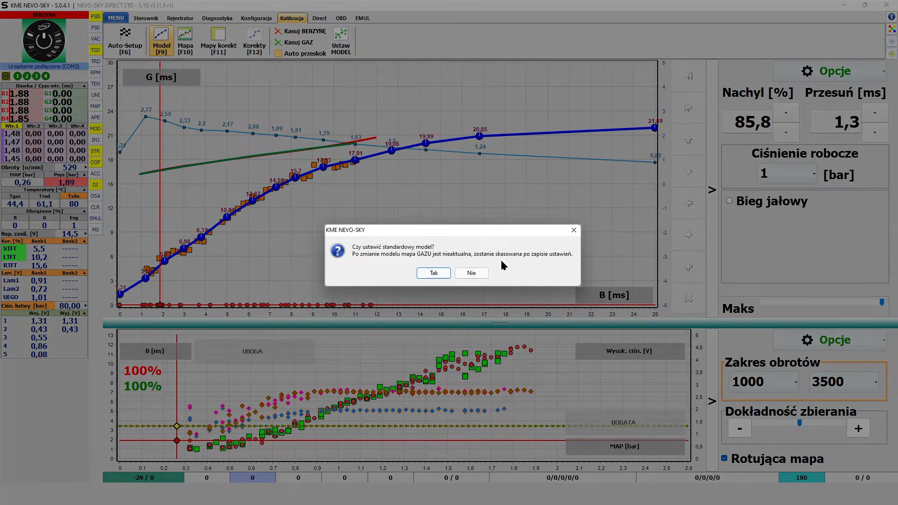
{"action": "left_click", "coordinate": [471, 273]}
View the multiplier and offset corrections for consecutive injections in the cycle, and close the correction window.
{"action": "left_click", "coordinate": [881, 75]}
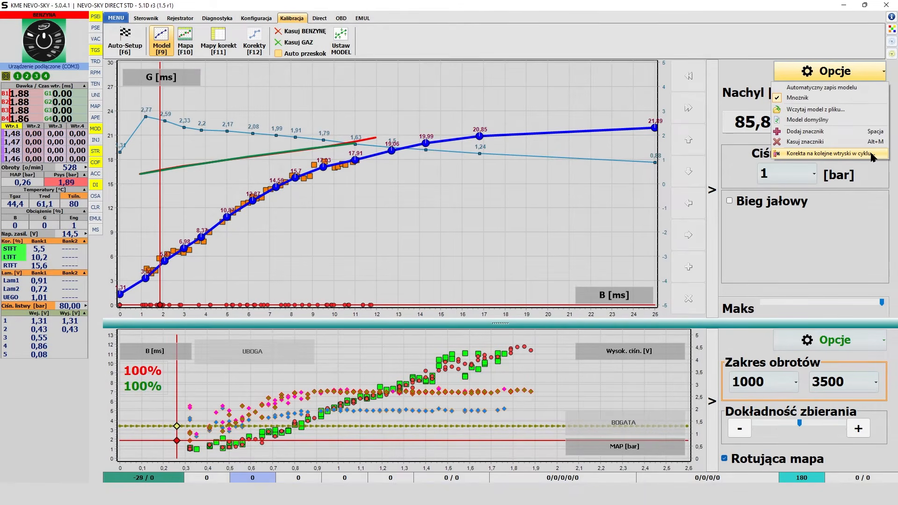
{"action": "left_click", "coordinate": [871, 154]}
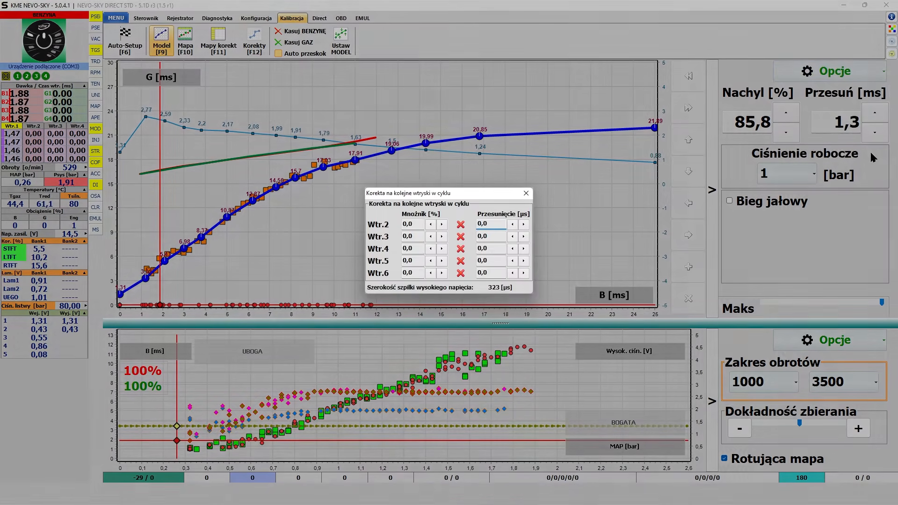
{"action": "key", "text": "Escape"}
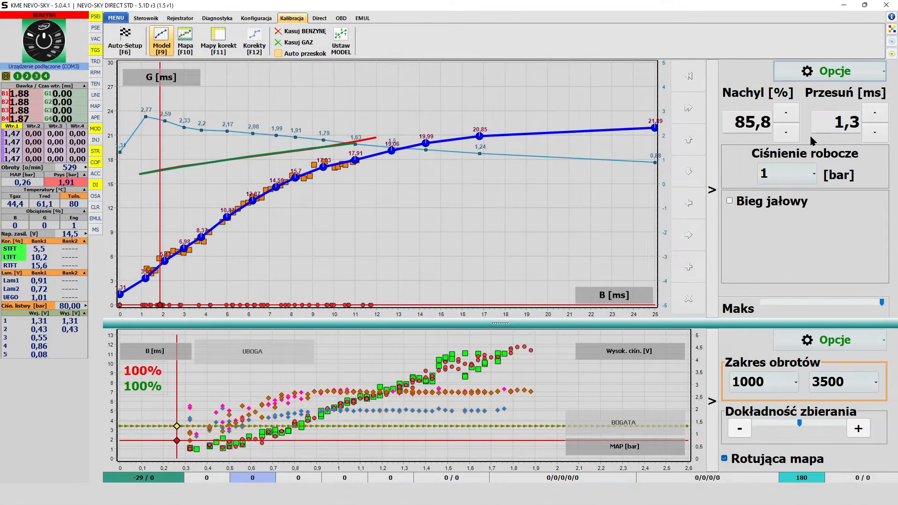
Try raising the model's slope (Nachyl) to 92,5 %, return it to 85,8 % and save.
{"action": "left_click", "coordinate": [788, 111]}
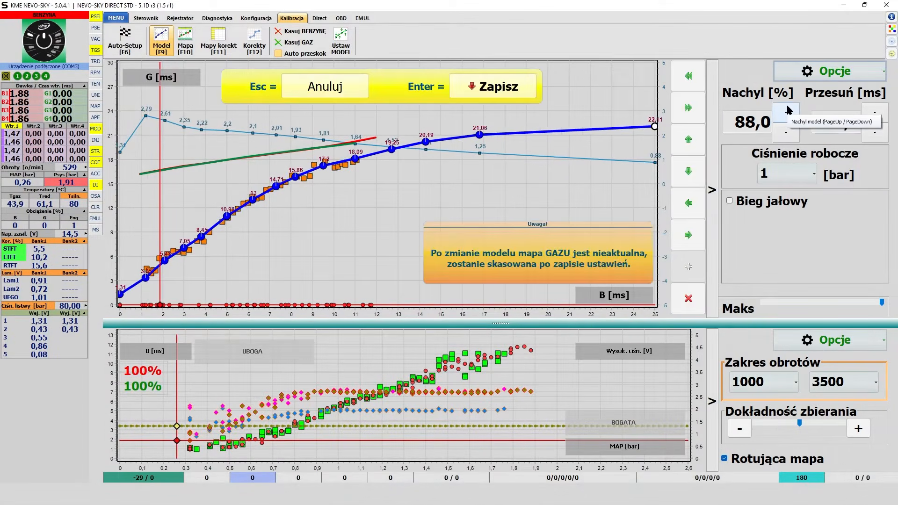
{"action": "left_click", "coordinate": [787, 111]}
{"action": "left_click", "coordinate": [788, 111]}
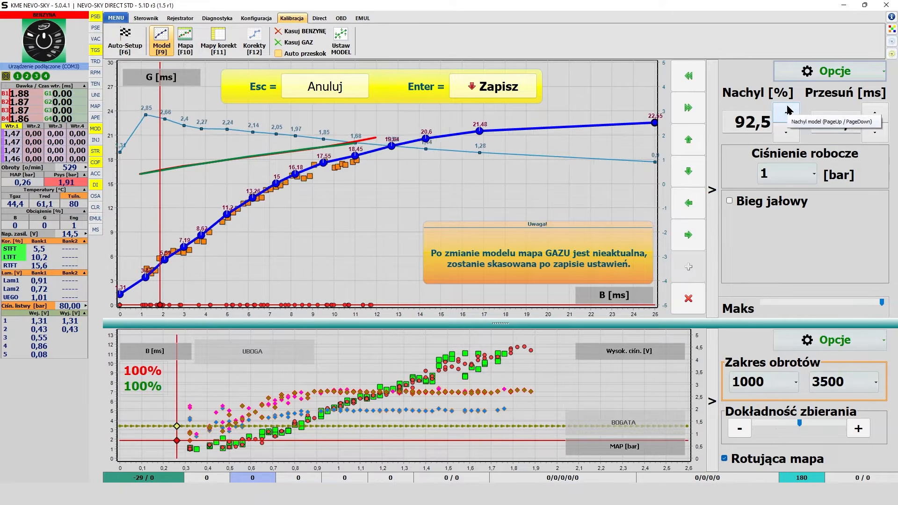
{"action": "left_click", "coordinate": [787, 132]}
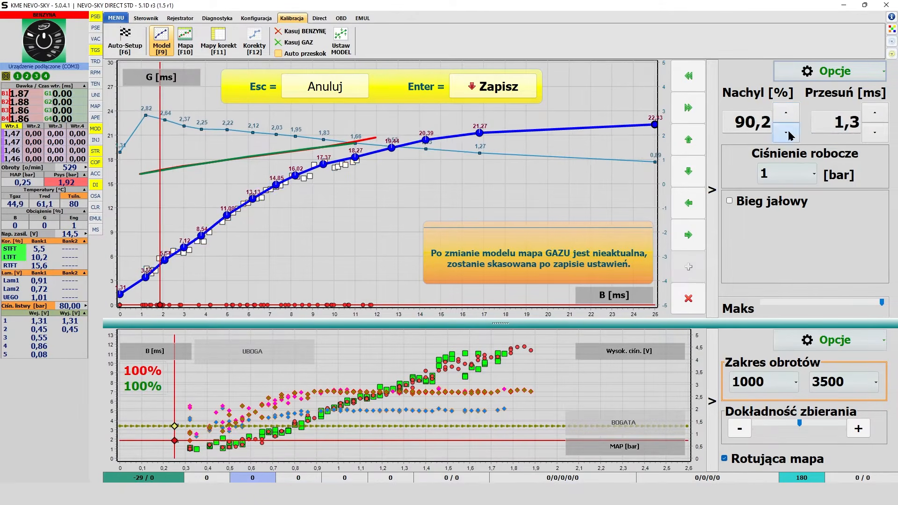
{"action": "left_click", "coordinate": [787, 133]}
{"action": "left_click", "coordinate": [787, 133]}
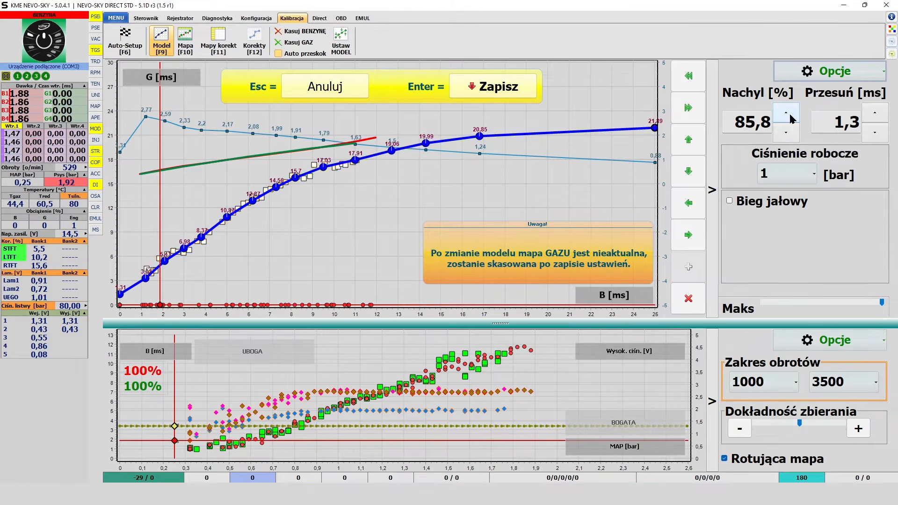
{"action": "key", "text": "Return"}
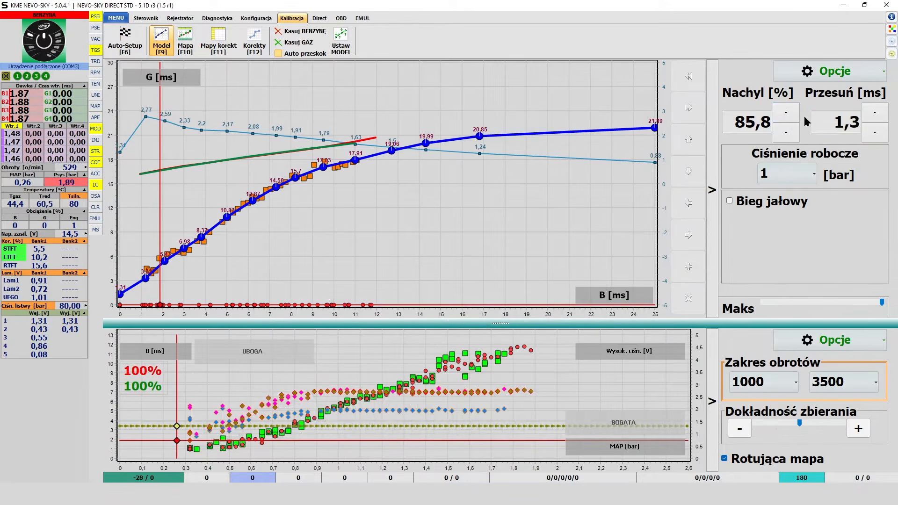
Try raising the model's slope (Nachyl) to 134,7 % in large increments, bring it back down and discard the changes.
{"action": "left_click", "coordinate": [786, 113]}
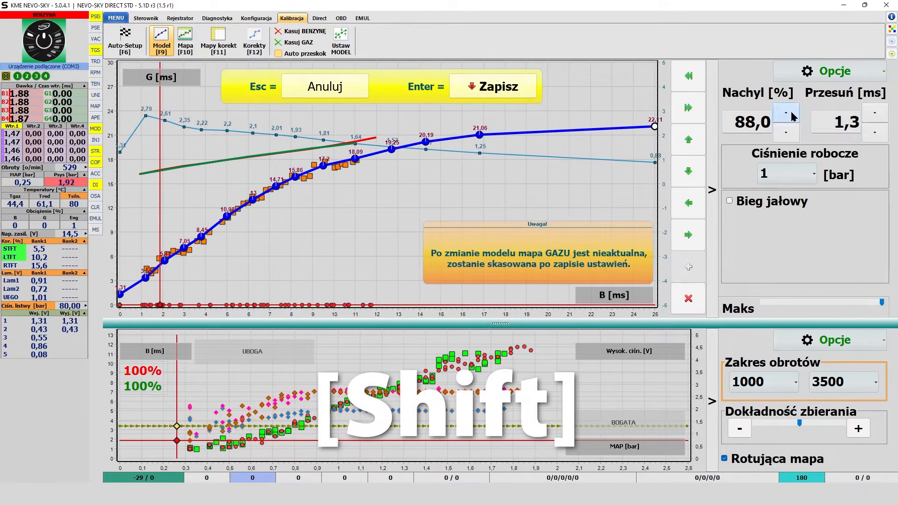
{"action": "left_click", "coordinate": [786, 113], "text": "shift"}
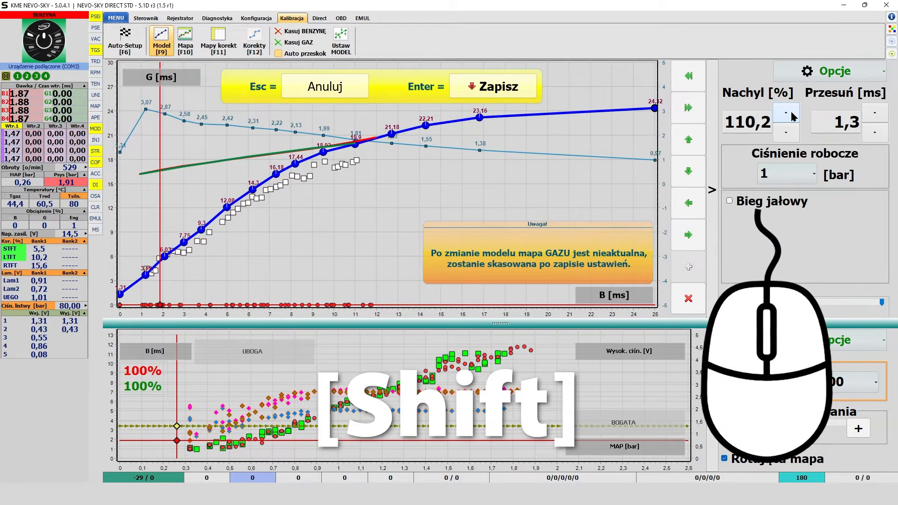
{"action": "left_click", "coordinate": [791, 114], "text": "shift"}
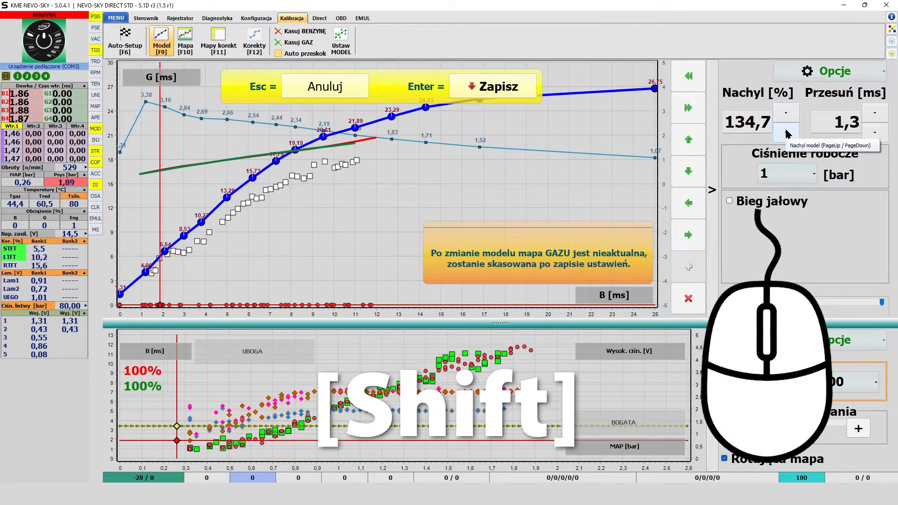
{"action": "left_click", "coordinate": [785, 134], "text": "shift"}
{"action": "left_click", "coordinate": [786, 134], "text": "shift"}
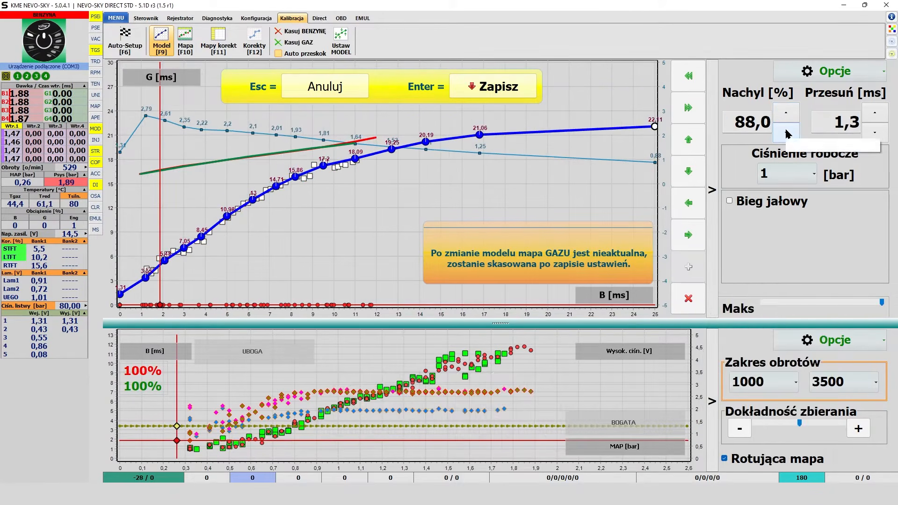
{"action": "left_click", "coordinate": [786, 134]}
{"action": "key", "text": "Escape"}
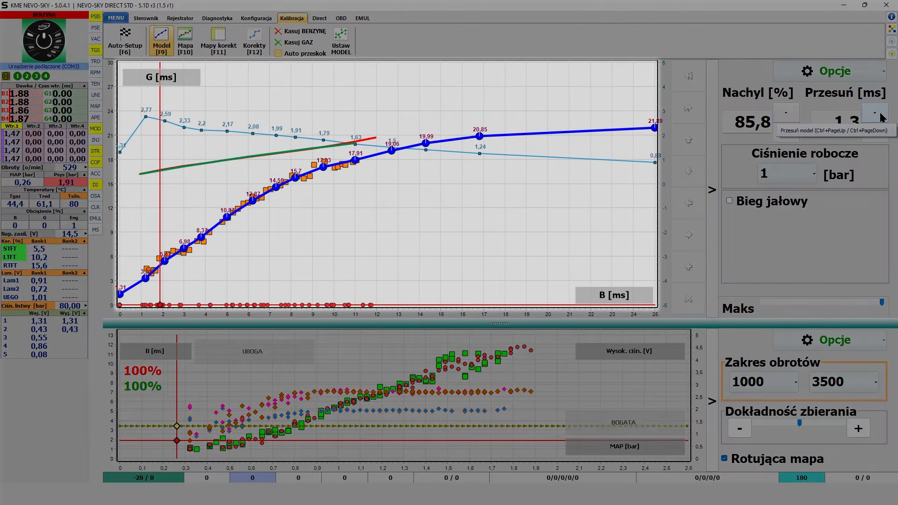
Try shifting the model (Przesuń) up to 1,6 ms, return it to 1,3 ms and save.
{"action": "left_click", "coordinate": [875, 114]}
{"action": "left_click", "coordinate": [875, 113]}
{"action": "left_click", "coordinate": [874, 114]}
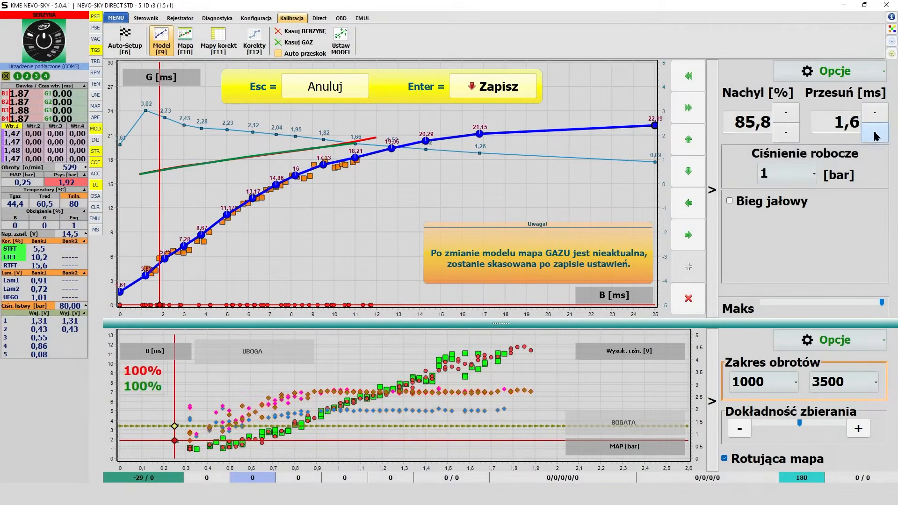
{"action": "left_click", "coordinate": [875, 134]}
{"action": "left_click", "coordinate": [875, 134]}
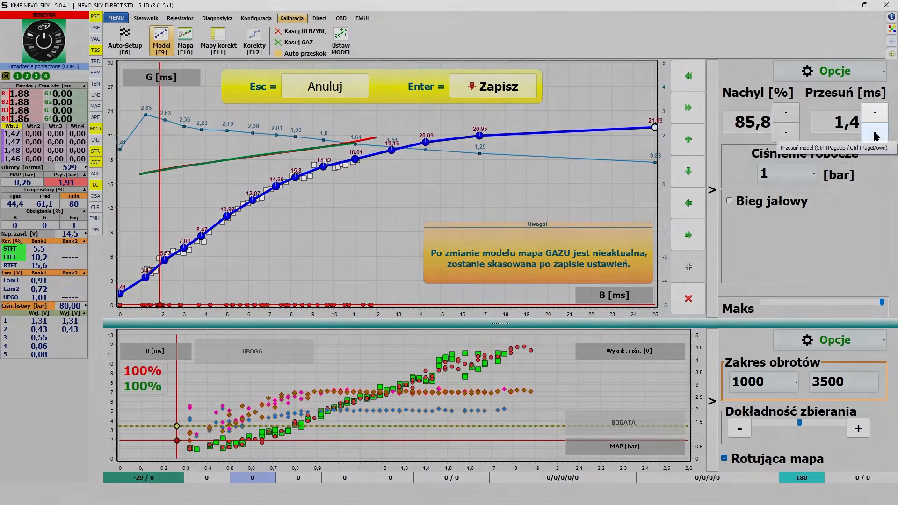
{"action": "left_click", "coordinate": [874, 135]}
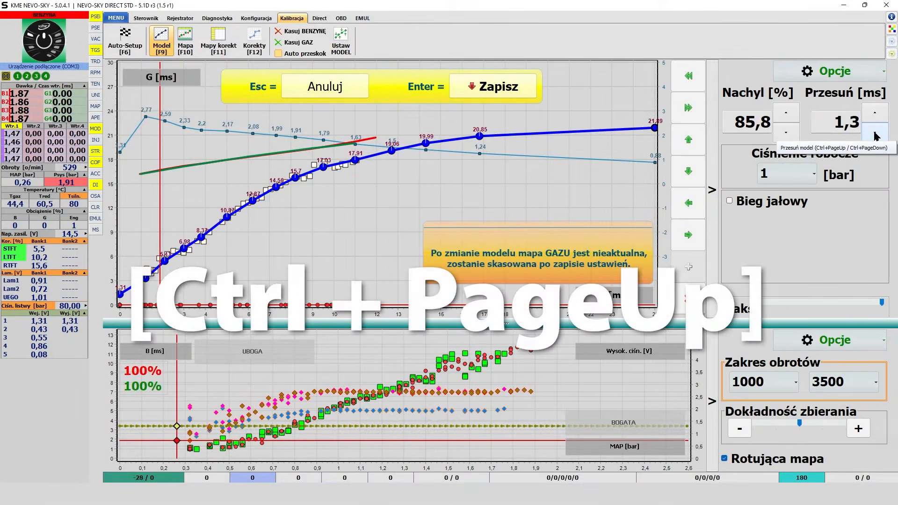
{"action": "key", "text": "Return"}
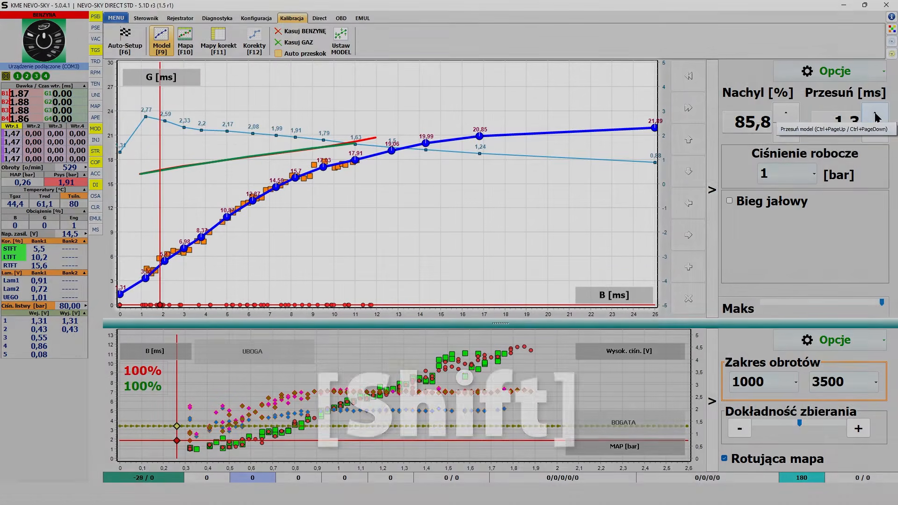
Try shifting the model (Przesuń) up to 4,3 ms in 1 ms increments, return it to 1,3 ms and save.
{"action": "left_click", "coordinate": [877, 116], "text": "shift"}
{"action": "left_click", "coordinate": [876, 116], "text": "shift"}
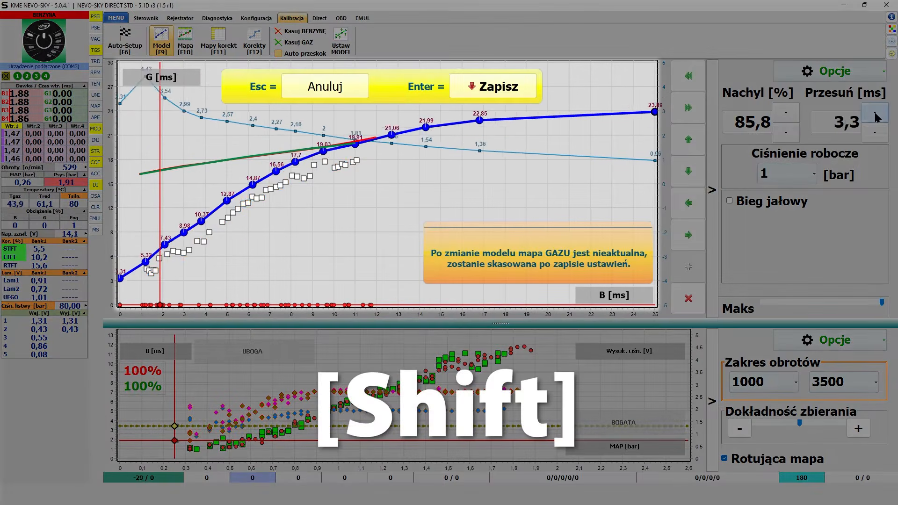
{"action": "left_click", "coordinate": [876, 116], "text": "shift"}
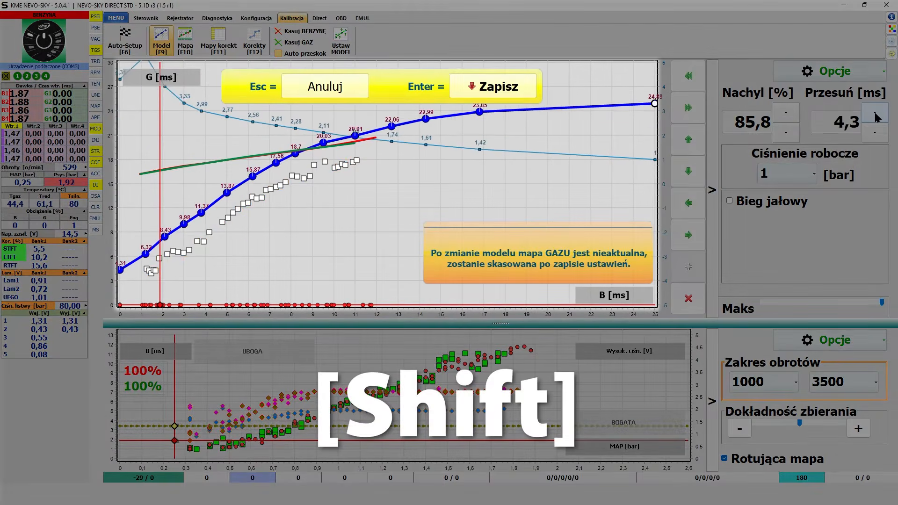
{"action": "left_click", "coordinate": [879, 137], "text": "shift"}
{"action": "left_click", "coordinate": [879, 137], "text": "shift"}
{"action": "left_click", "coordinate": [879, 137], "text": "shift"}
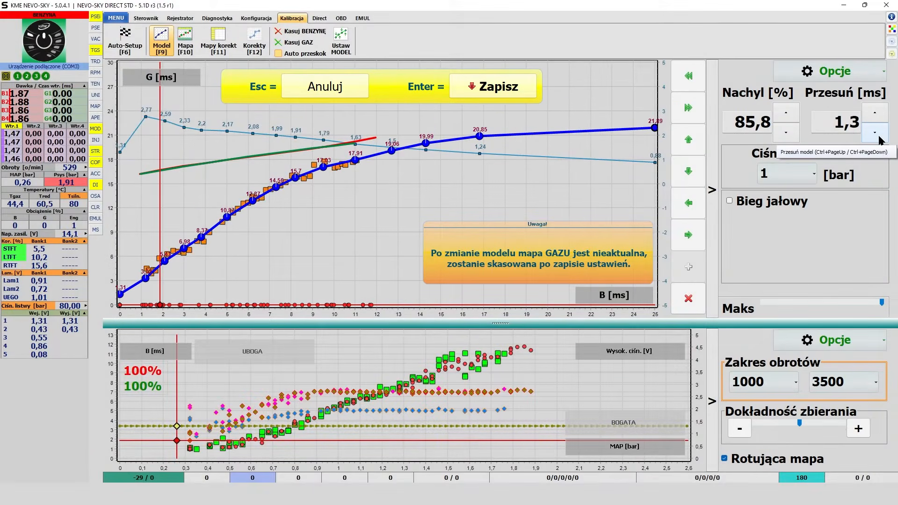
{"action": "key", "text": "Return"}
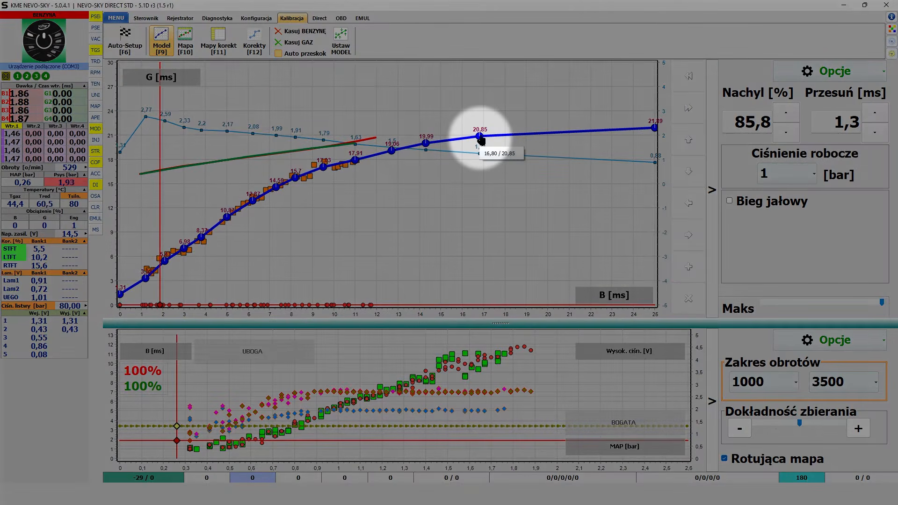
Select the second-to-last model point and examine the available working pressure (Ciśnienie robocze) values, keeping 1 bar.
{"action": "left_click", "coordinate": [479, 136]}
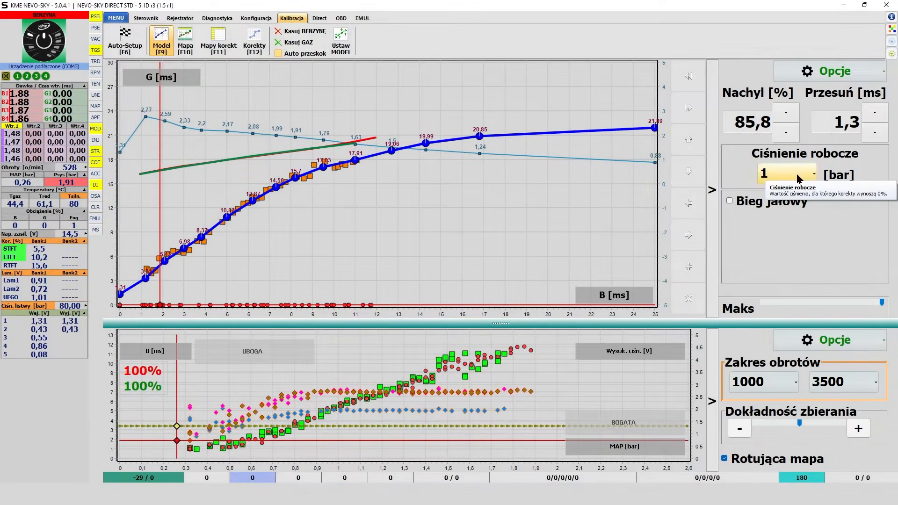
{"action": "left_click", "coordinate": [803, 177]}
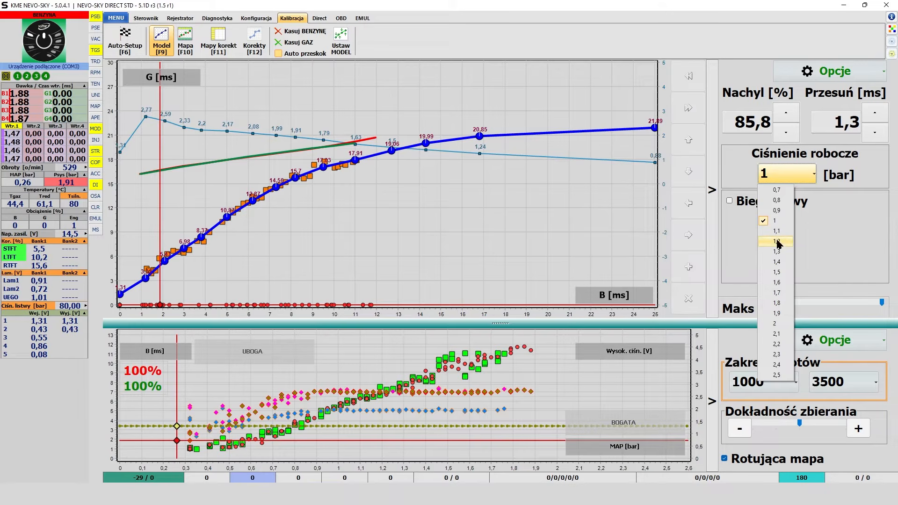
{"action": "left_click", "coordinate": [738, 175]}
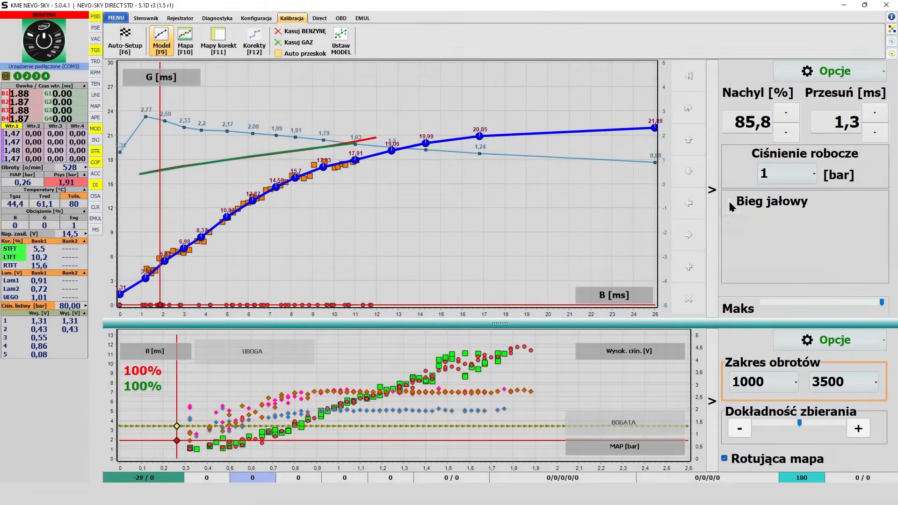
Enable the idle (Bieg jałowy) option for the model and try the graph's Maks range at its minimum before restoring the full range.
{"action": "left_click", "coordinate": [730, 202]}
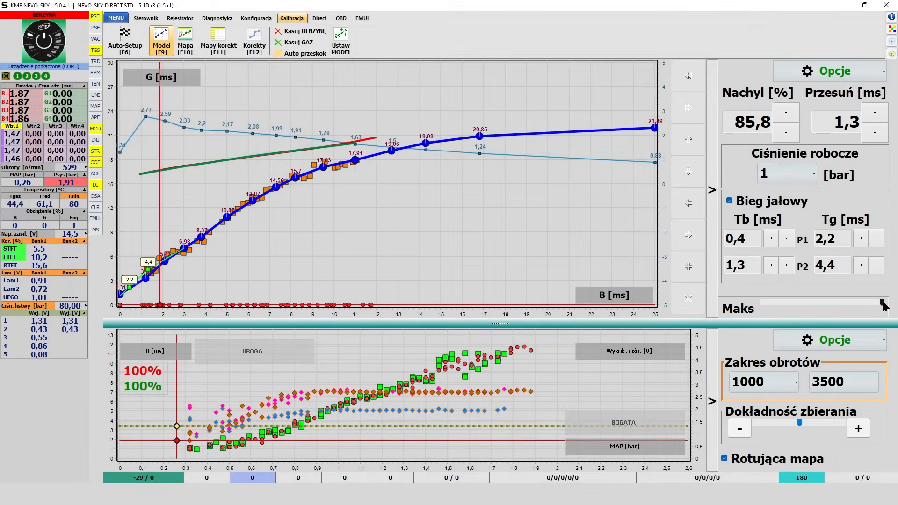
{"action": "left_click_drag", "start_coordinate": [883, 303], "coordinate": [762, 303]}
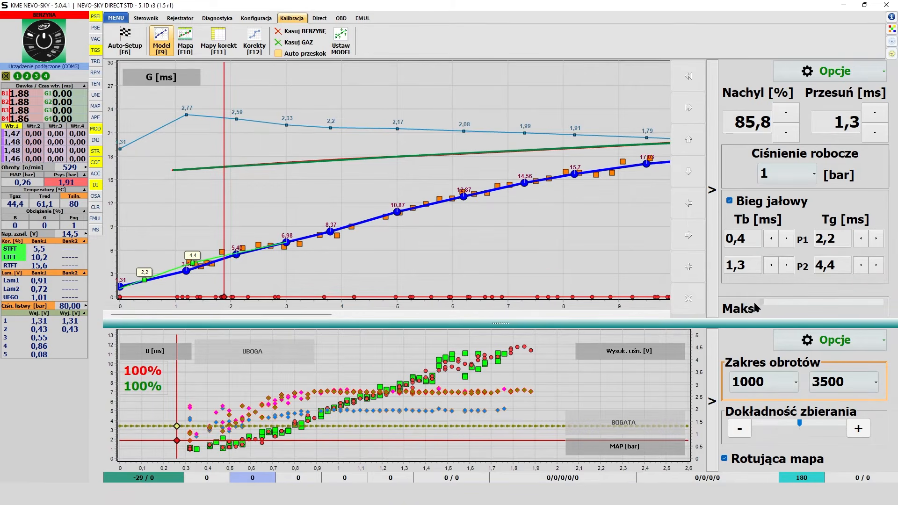
{"action": "left_click_drag", "start_coordinate": [771, 305], "coordinate": [831, 298]}
{"action": "left_click_drag", "start_coordinate": [839, 291], "coordinate": [881, 292]}
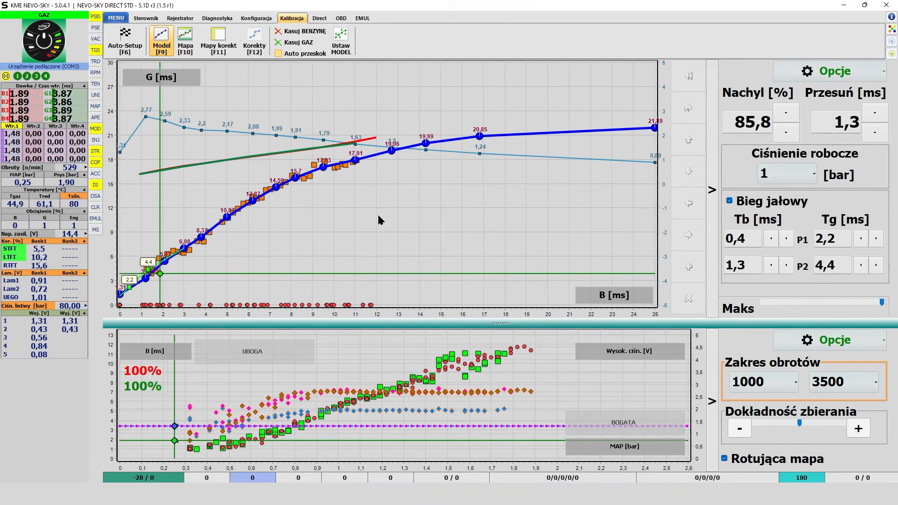
Raise the model's slope (Nachyl) to 63,6 % and run Ustaw MODEL to set the model automatically, agreeing to erase the gas map.
{"action": "left_click", "coordinate": [870, 71]}
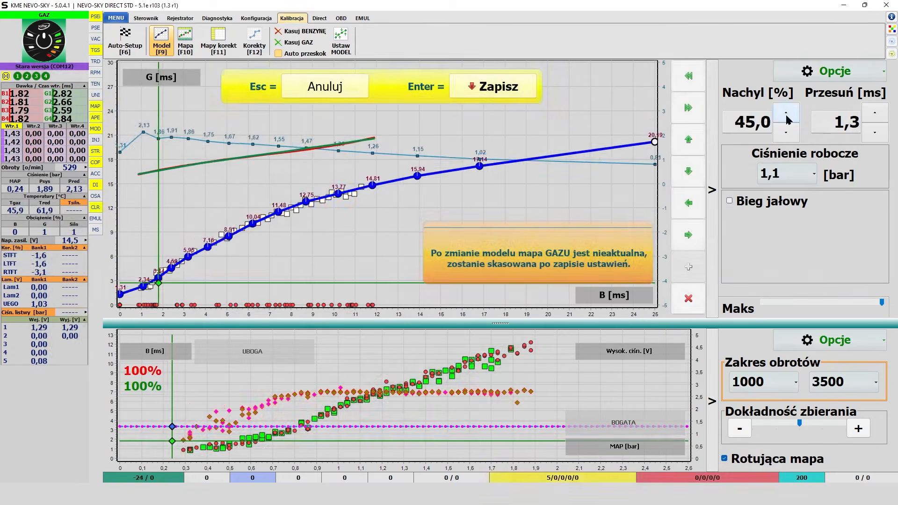
{"action": "left_click", "coordinate": [785, 113]}
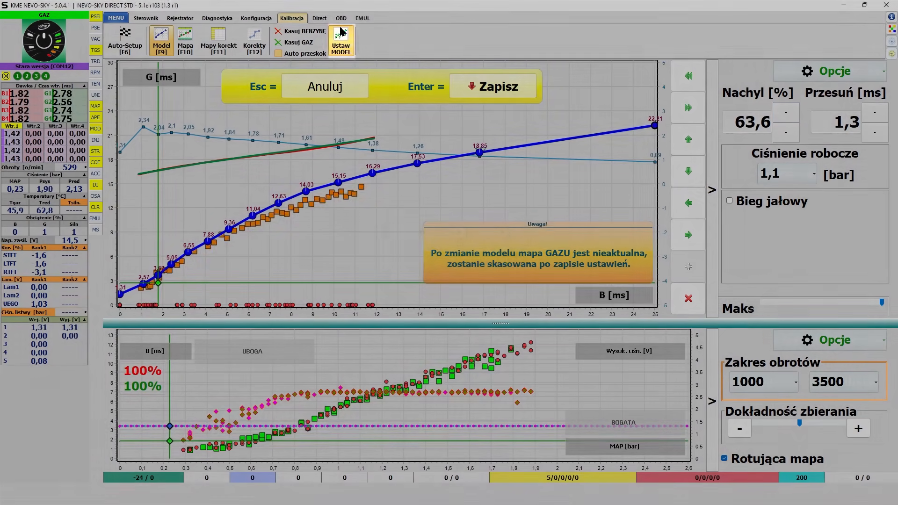
{"action": "left_click", "coordinate": [341, 33]}
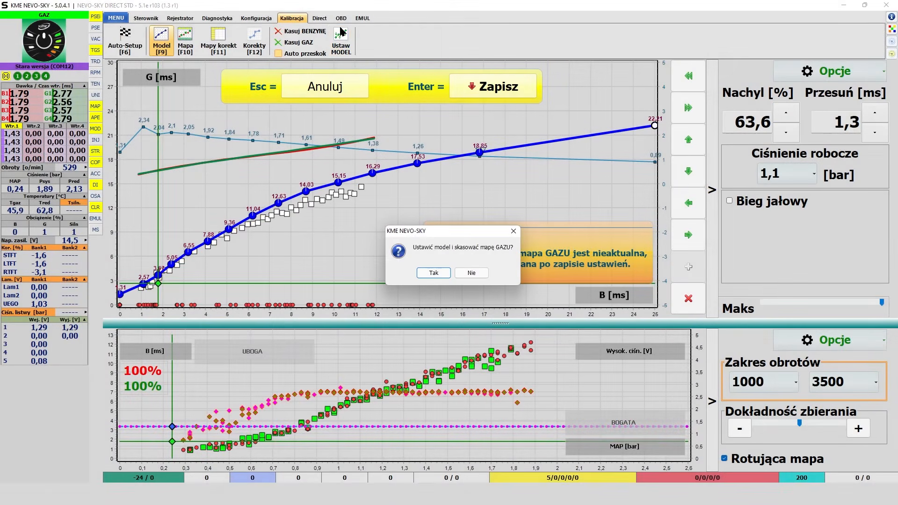
{"action": "left_click", "coordinate": [434, 273]}
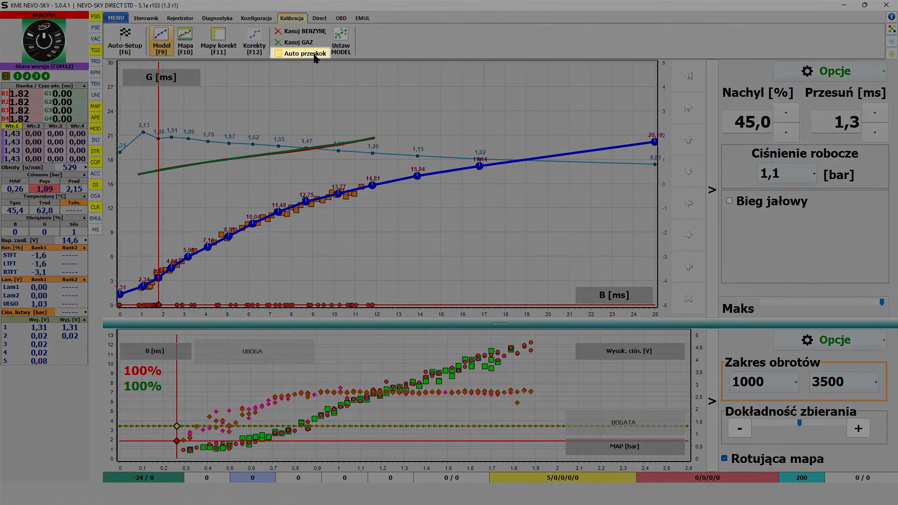
Enable Auto przeskok for the model and locate the same setting among the program's additional options.
{"action": "left_click", "coordinate": [283, 55]}
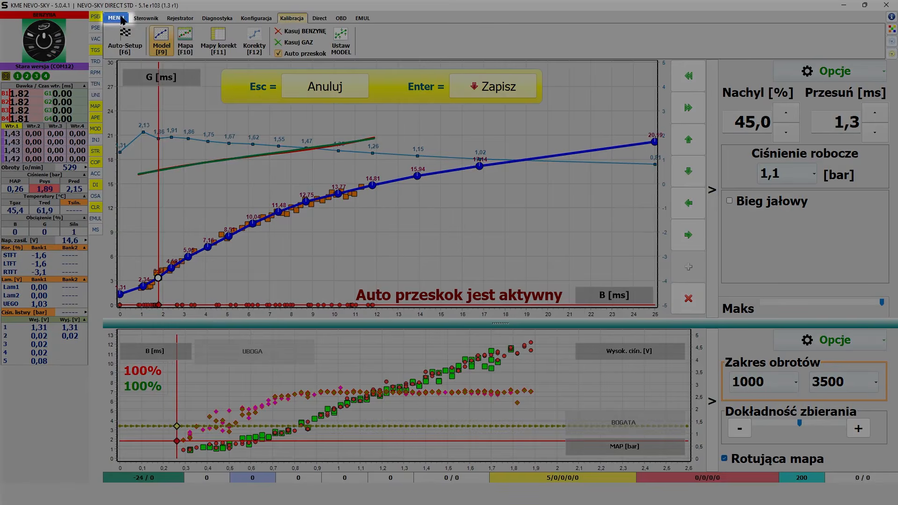
{"action": "left_click", "coordinate": [116, 18]}
{"action": "mouse_move", "coordinate": [150, 206]}
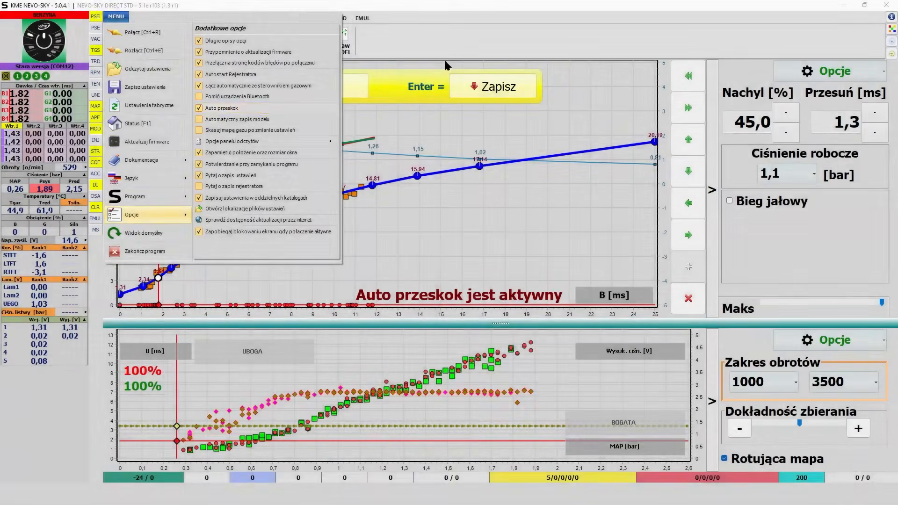
{"action": "left_click", "coordinate": [469, 46]}
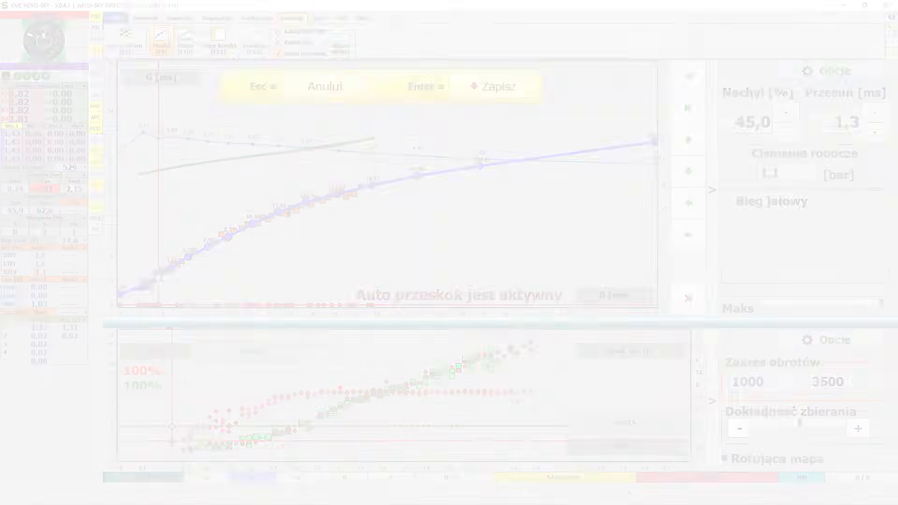